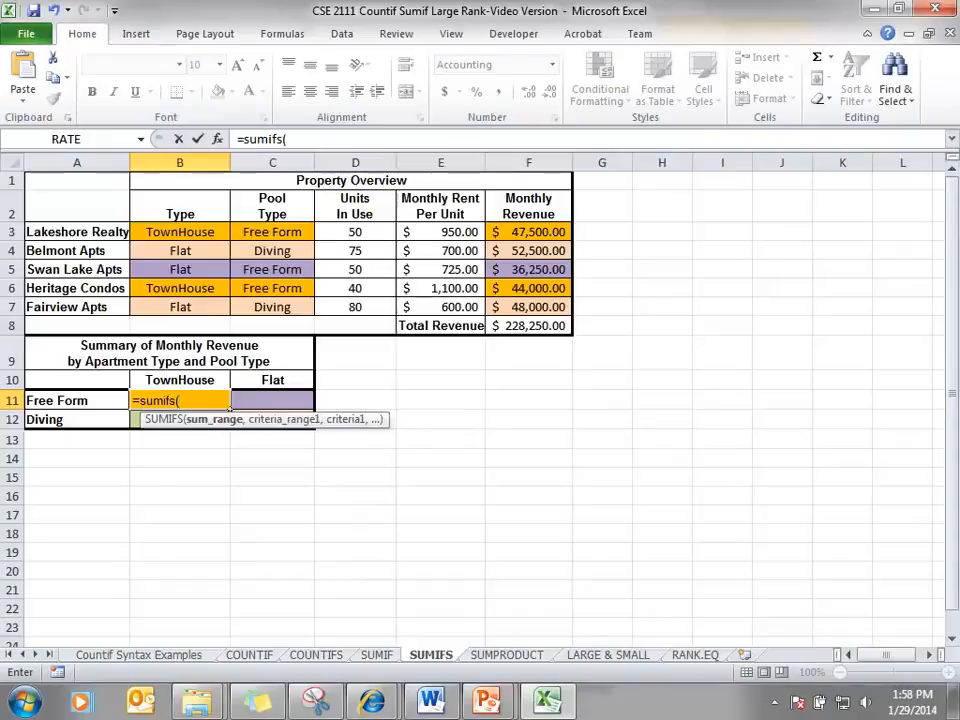
Step: Give the SUMIFS formula in B11 the sum range F3:F7, first criteria range B3:B7 and criterion B10
drag(528, 231, 528, 307)
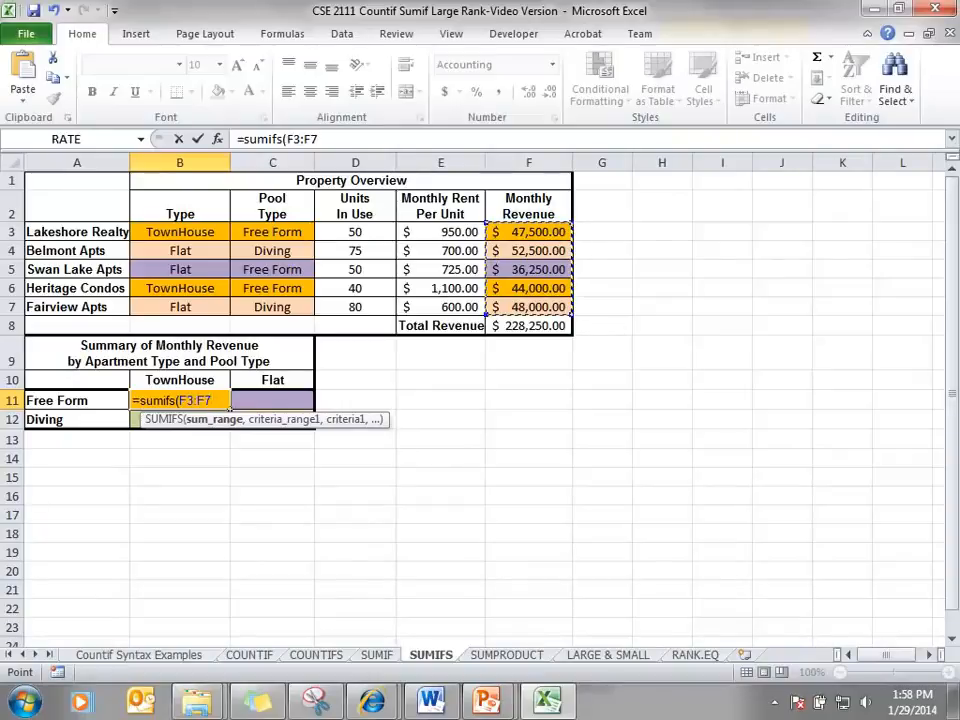
text(,)
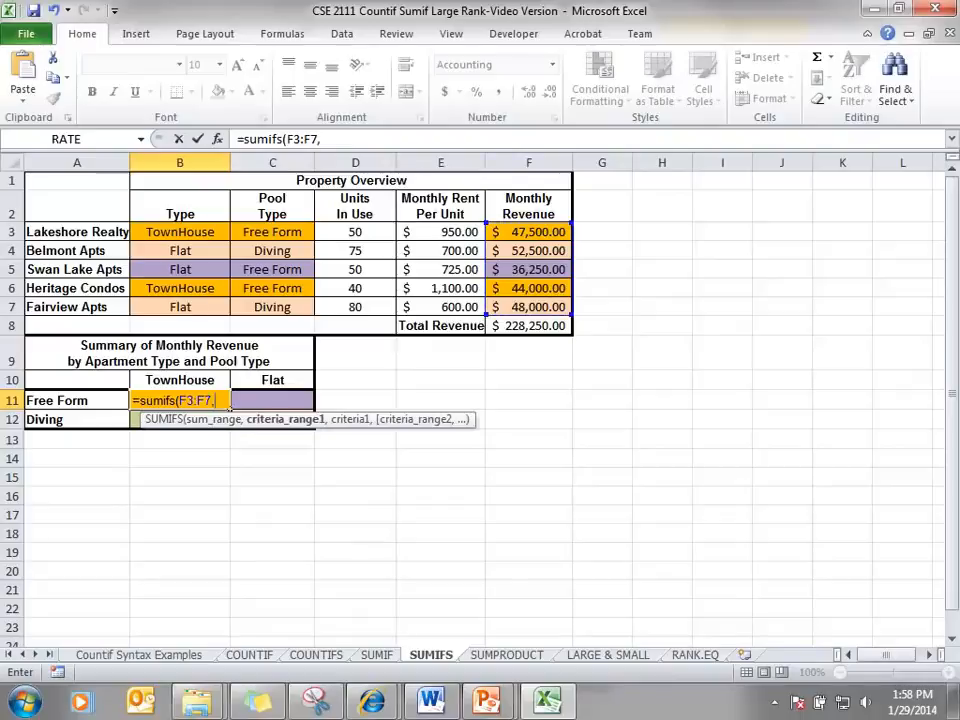
drag(180, 232, 205, 310)
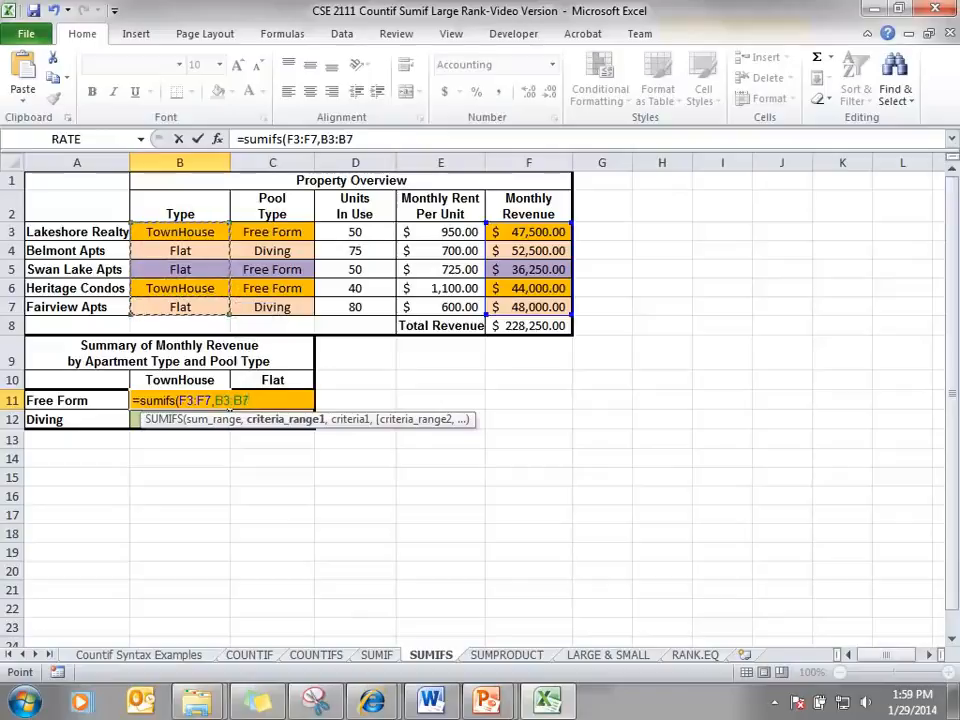
text(,)
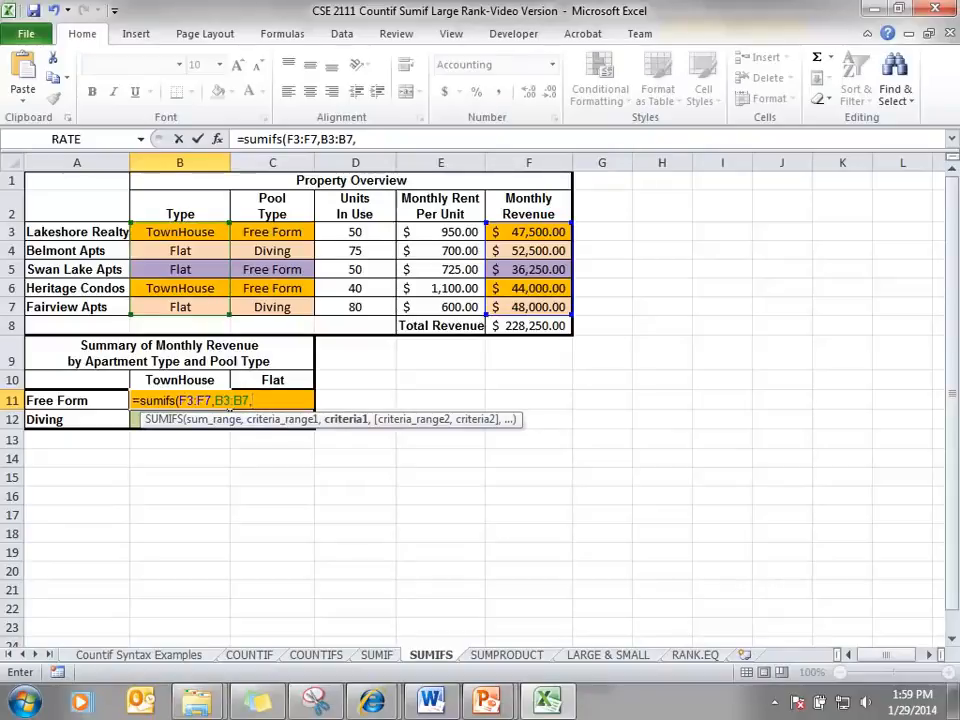
key(Up)
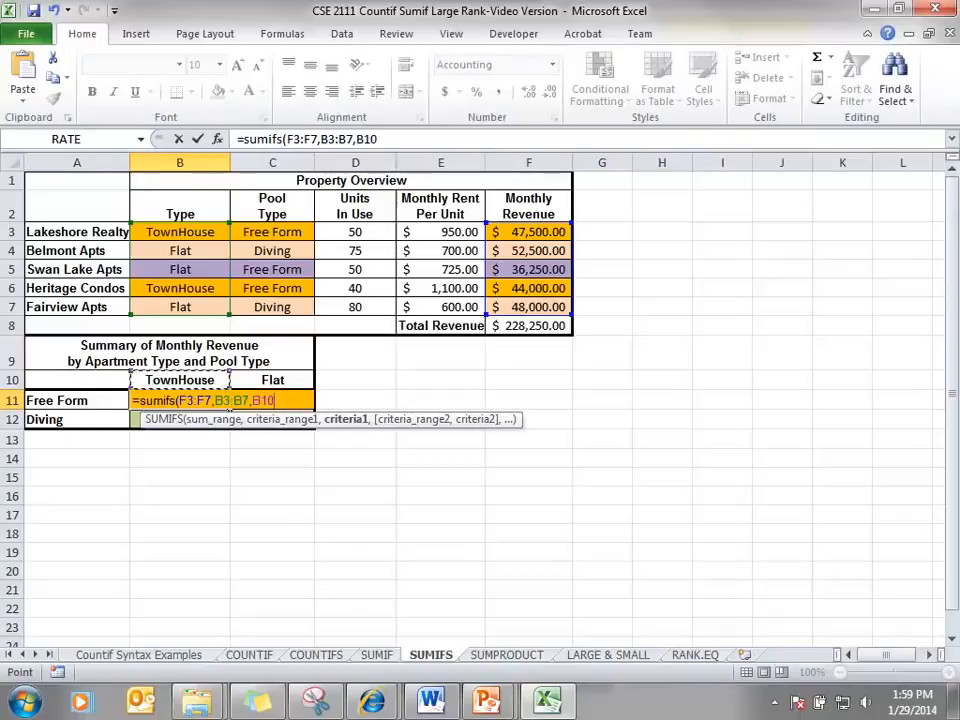
text(,)
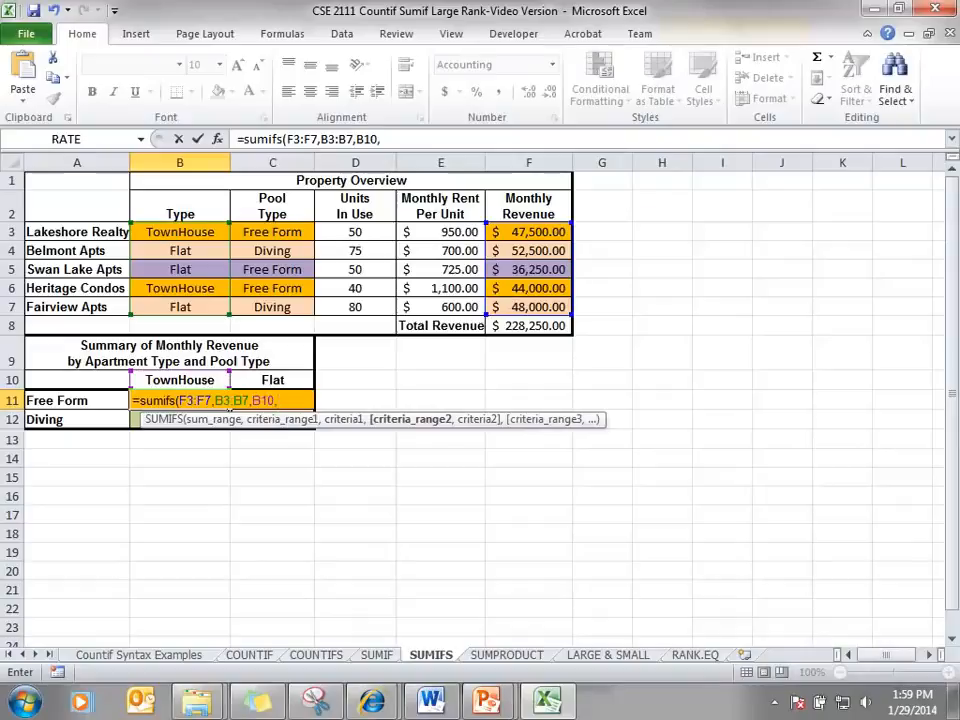
Step: Add criteria range C3:C7 with criterion A11 to the SUMIFS formula and enter it in B11
drag(250, 232, 250, 305)
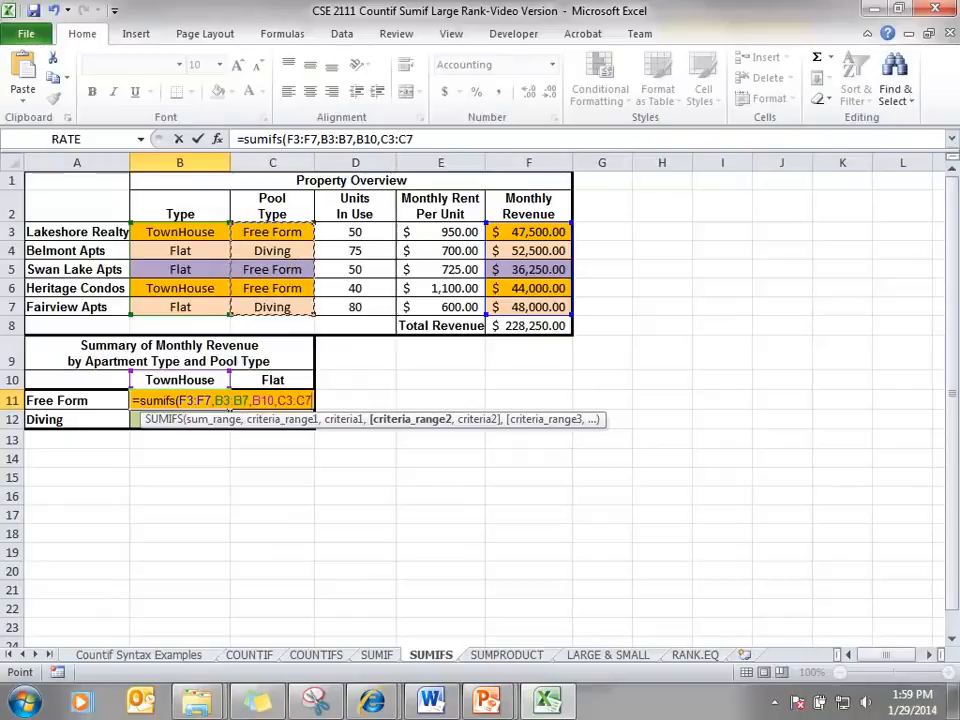
text(,)
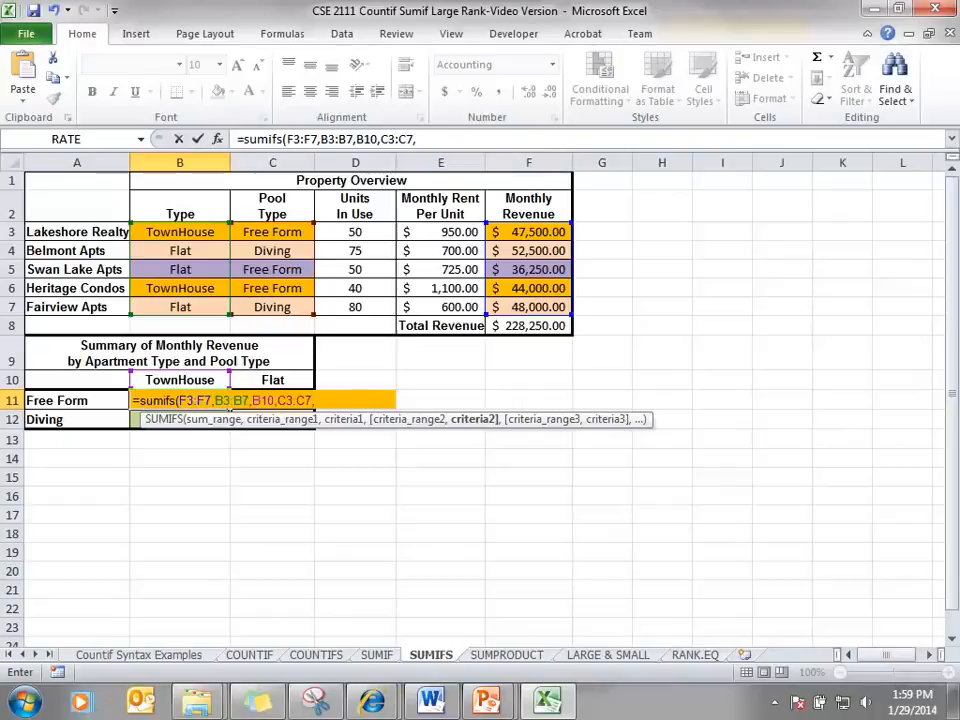
click(77, 400)
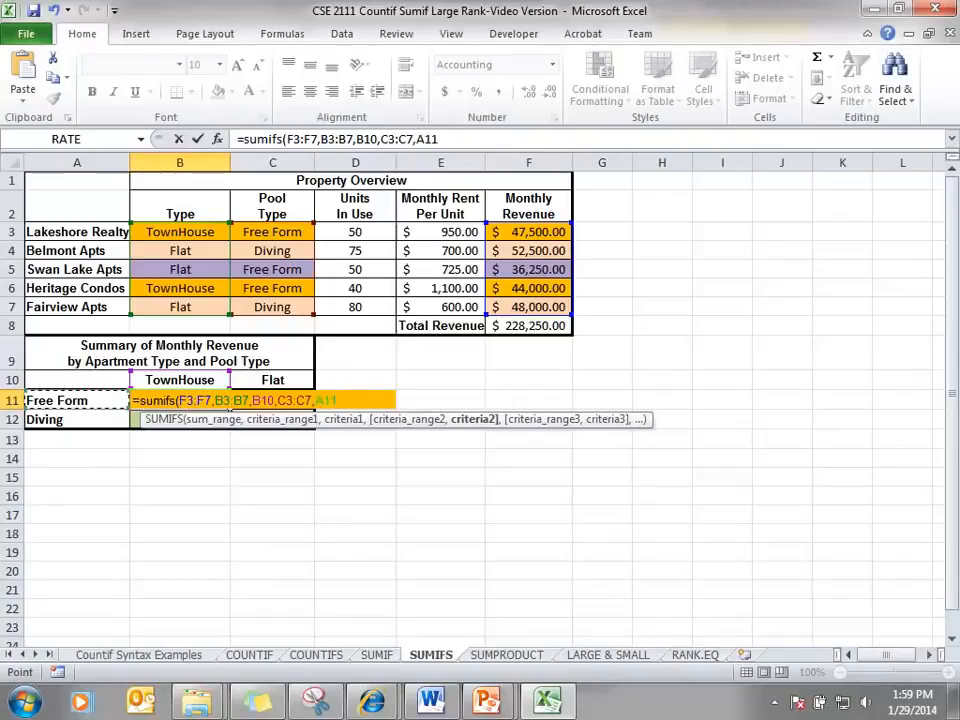
text())
key(Return)
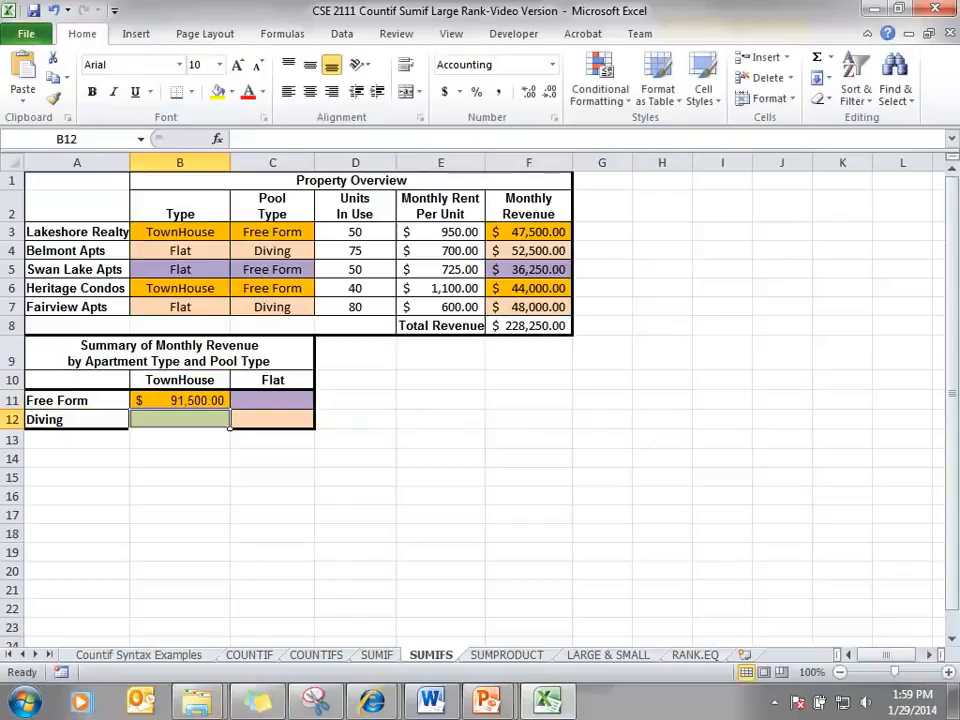
Step: Edit the B11 formula to make the monthly revenue sum range absolute, as $F$3:$F$7
click(180, 401)
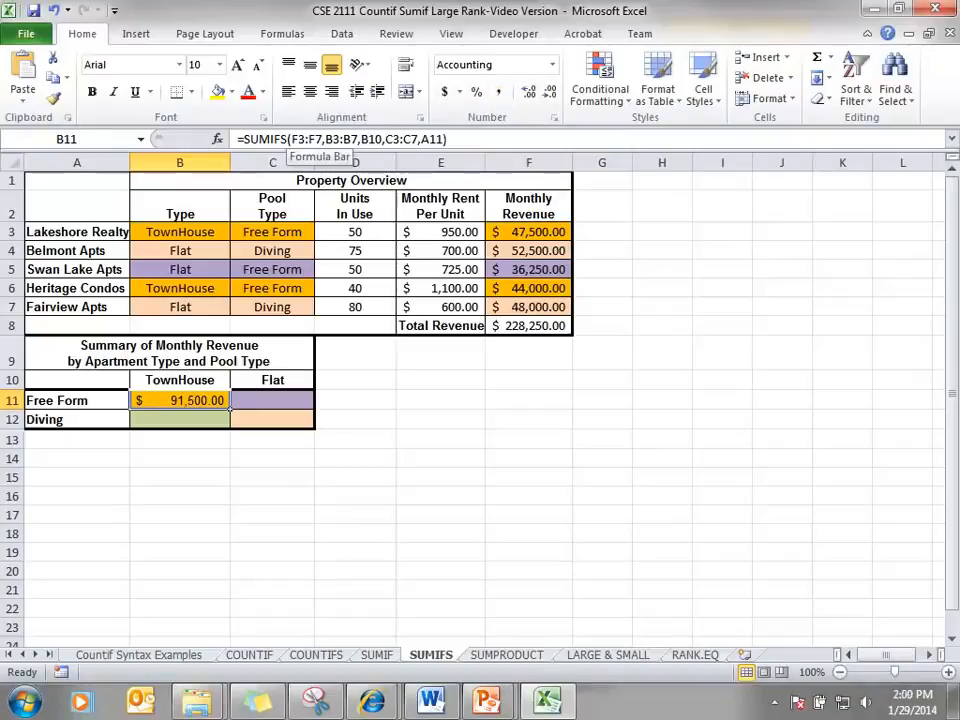
click(300, 140)
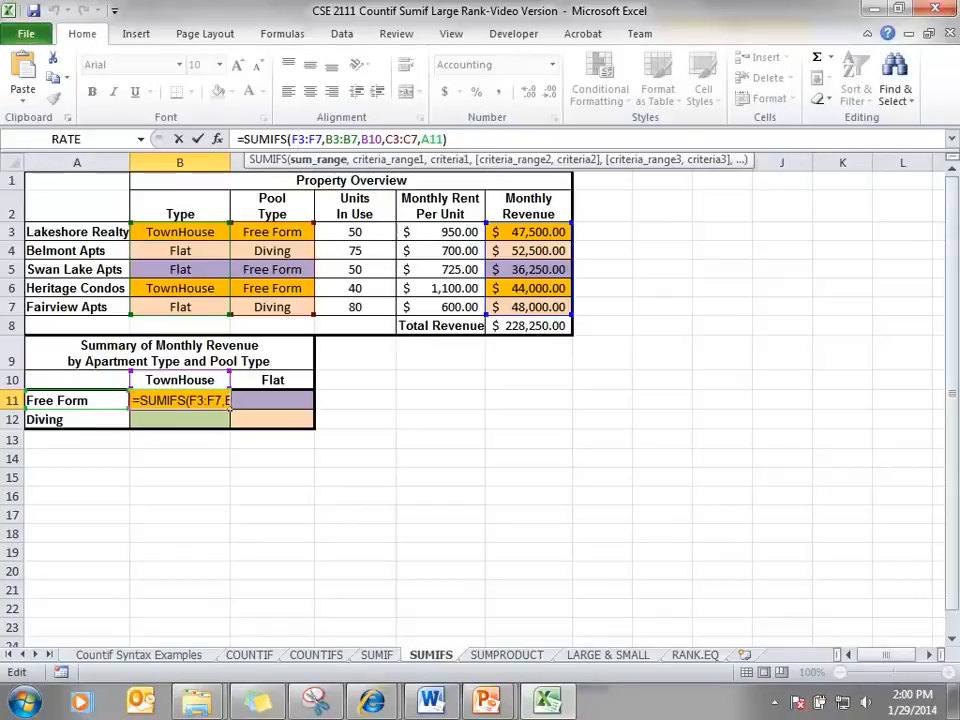
click(295, 139)
key(F4)
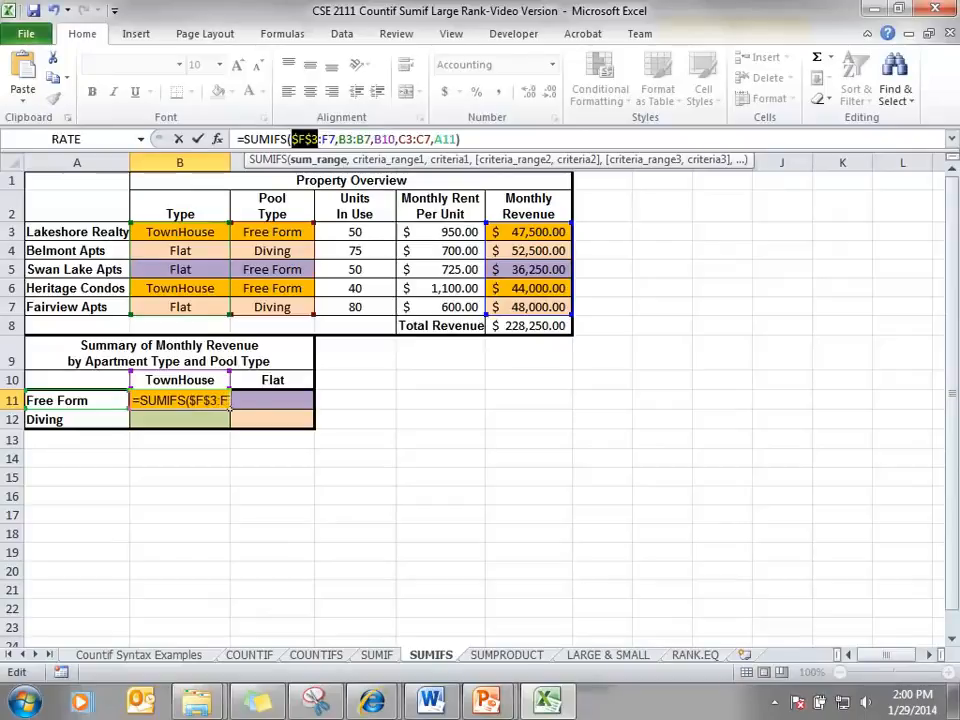
click(330, 139)
key(F4)
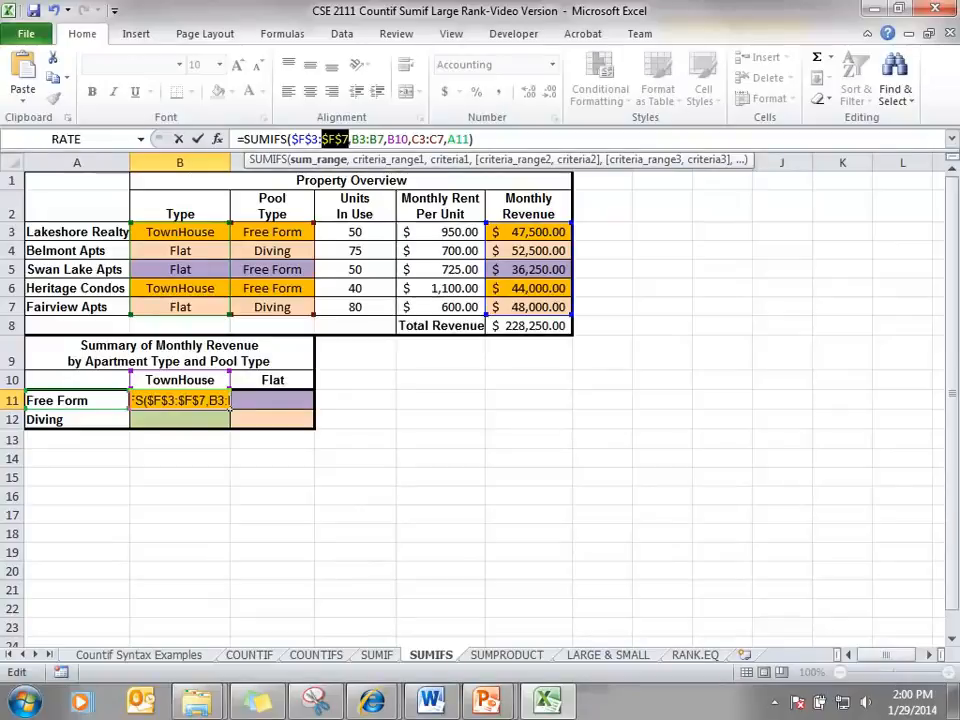
Step: Make the apartment type criteria range in the B11 formula absolute, as $B$3:$B$7
click(352, 139)
key(F4)
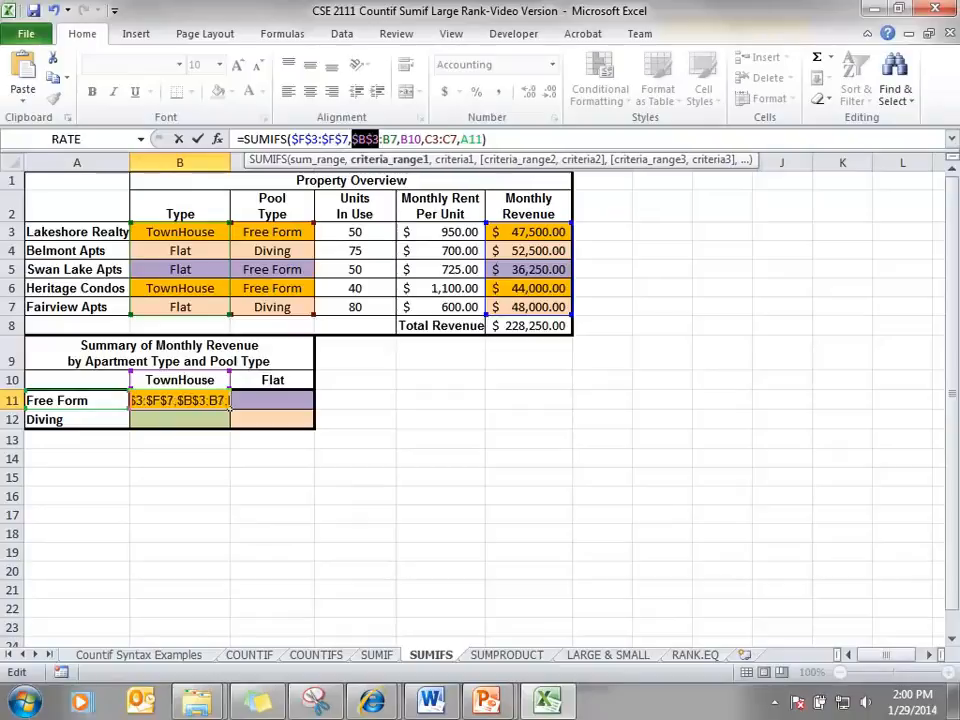
key(Right)
key(Right)
key(Right)
key(Right)
key(F4)
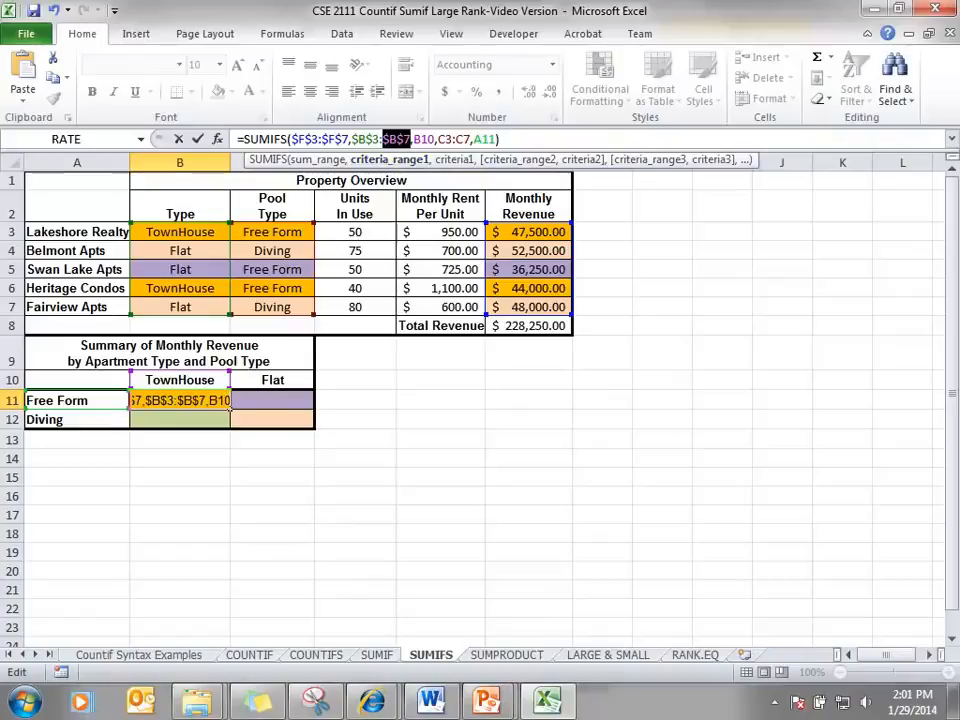
Step: Lock only the row of the apartment type criterion in the B11 formula, as B$10
key(Right)
key(Right)
key(Right)
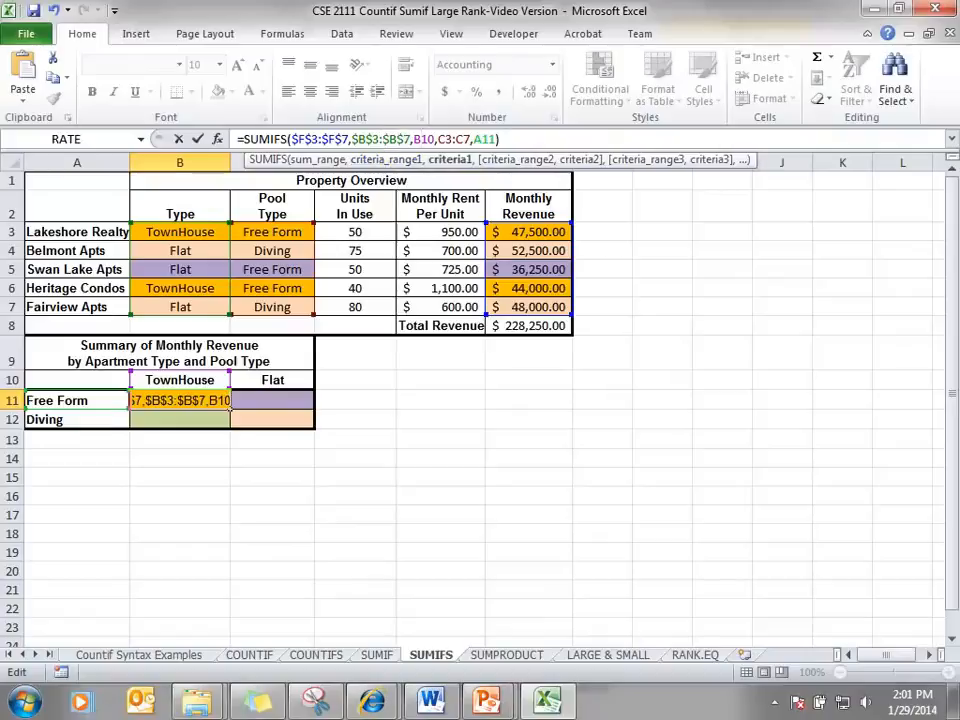
text($)
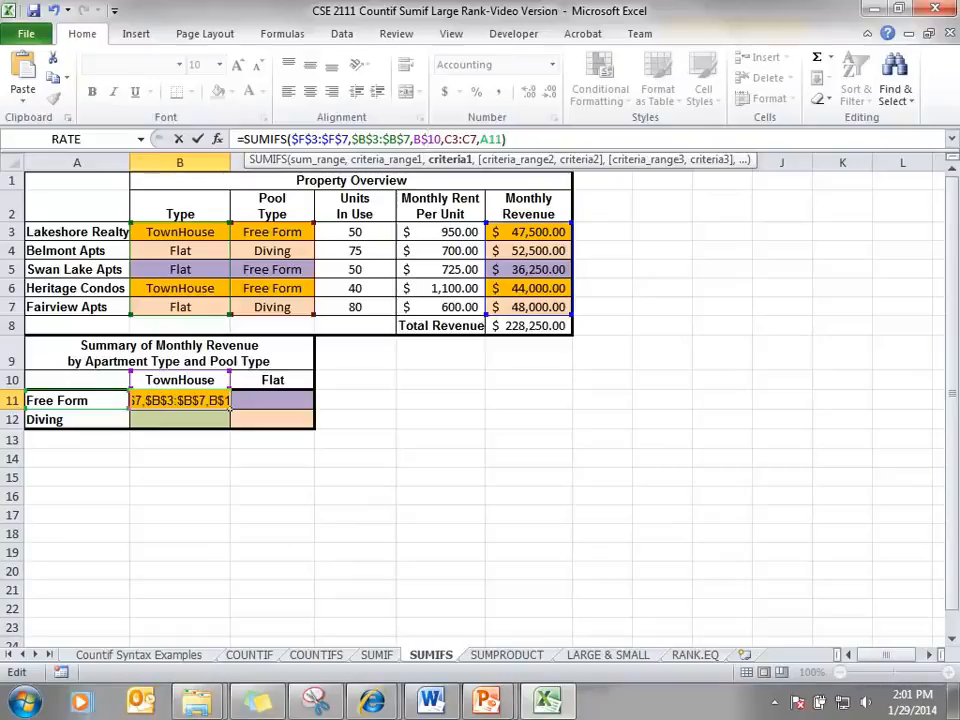
Step: Make the pool type criteria range in the B11 formula absolute, as $C$3:$C$7
key(F4)
click(482, 139)
key(F4)
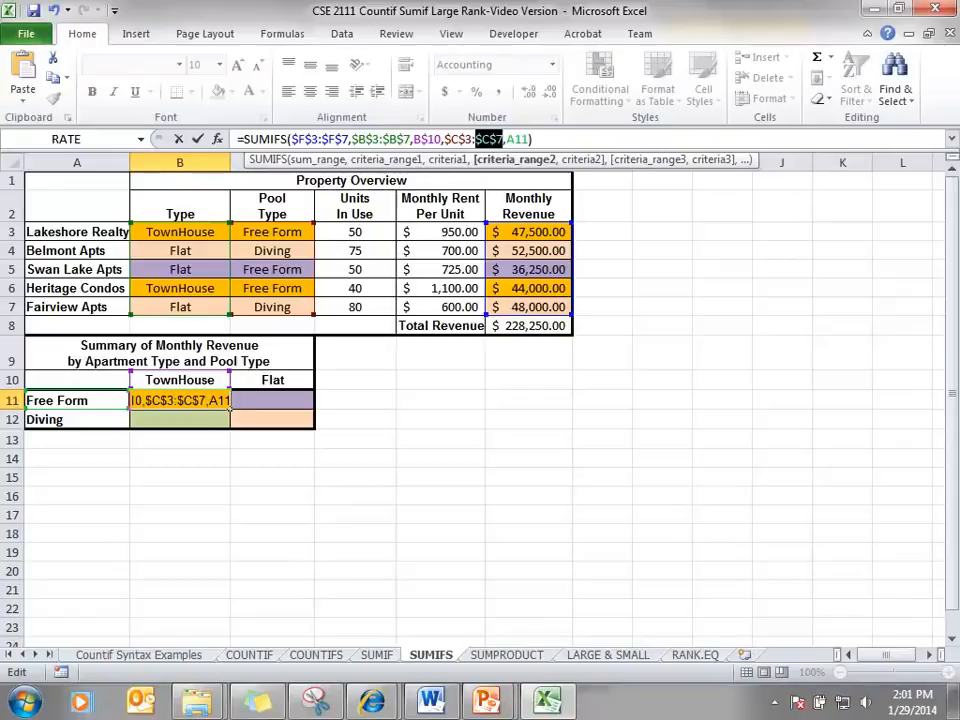
Step: Lock only the column of the pool type criterion, as $A11, and commit the B11 formula
key(Right)
key(Right)
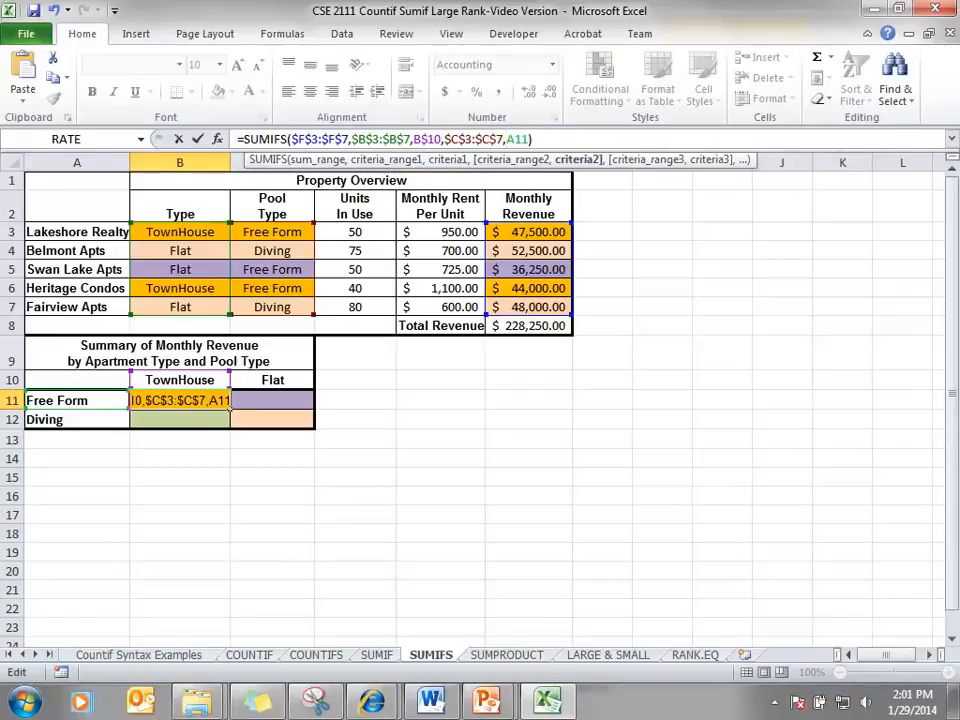
key(shift+Right)
key(shift+Right)
key(shift+Right)
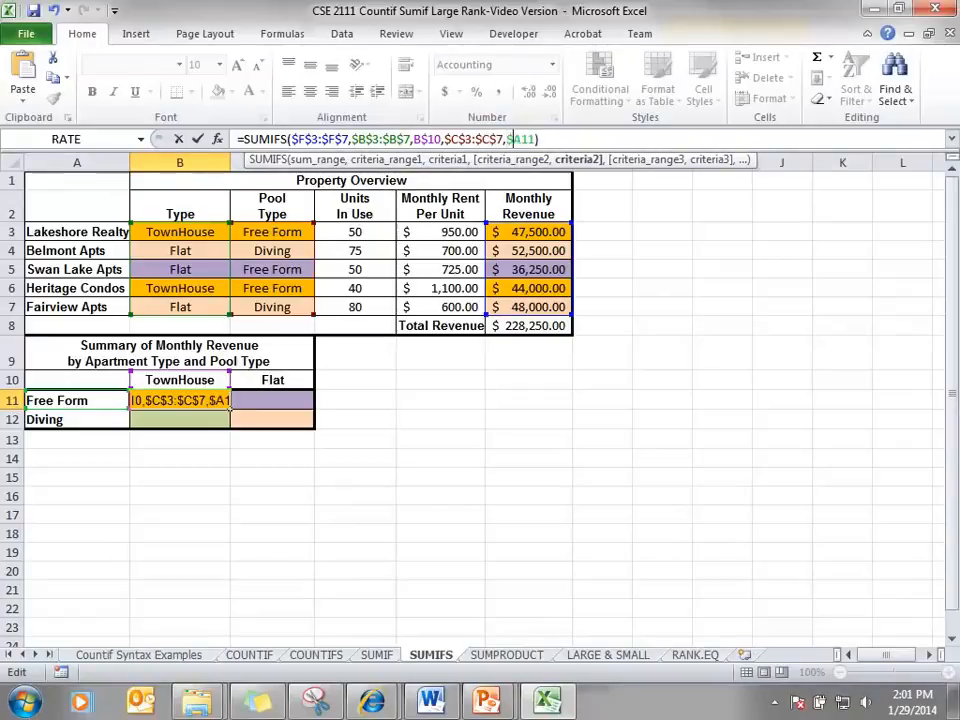
key(Return)
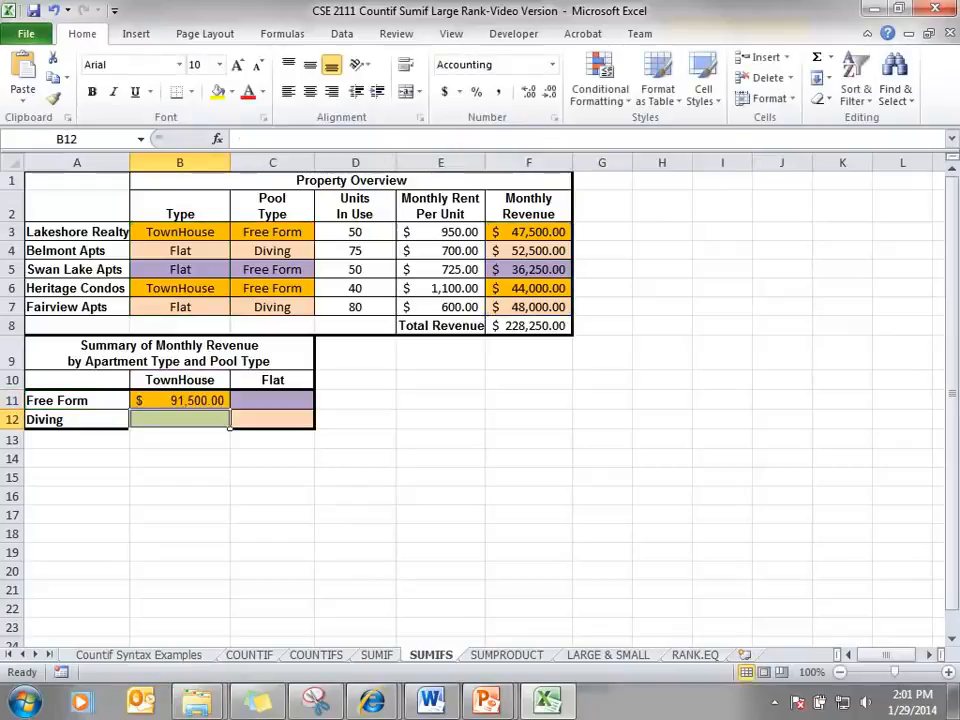
Step: Fill the B11 formula across the summary range B11:C12 without copying its cell formatting
click(224, 405)
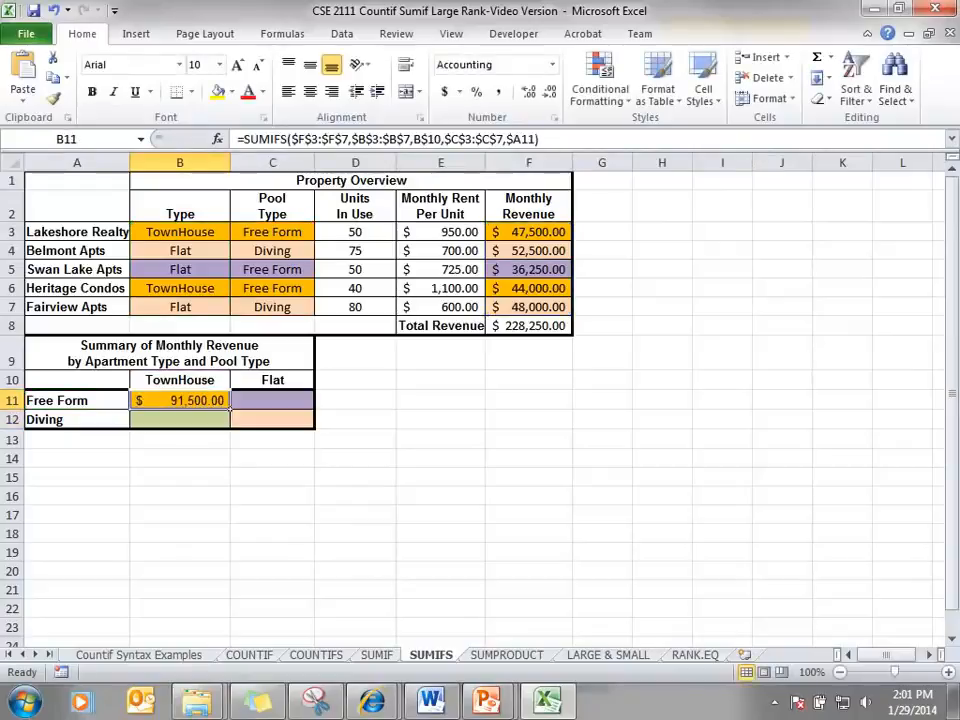
drag(230, 405, 324, 422)
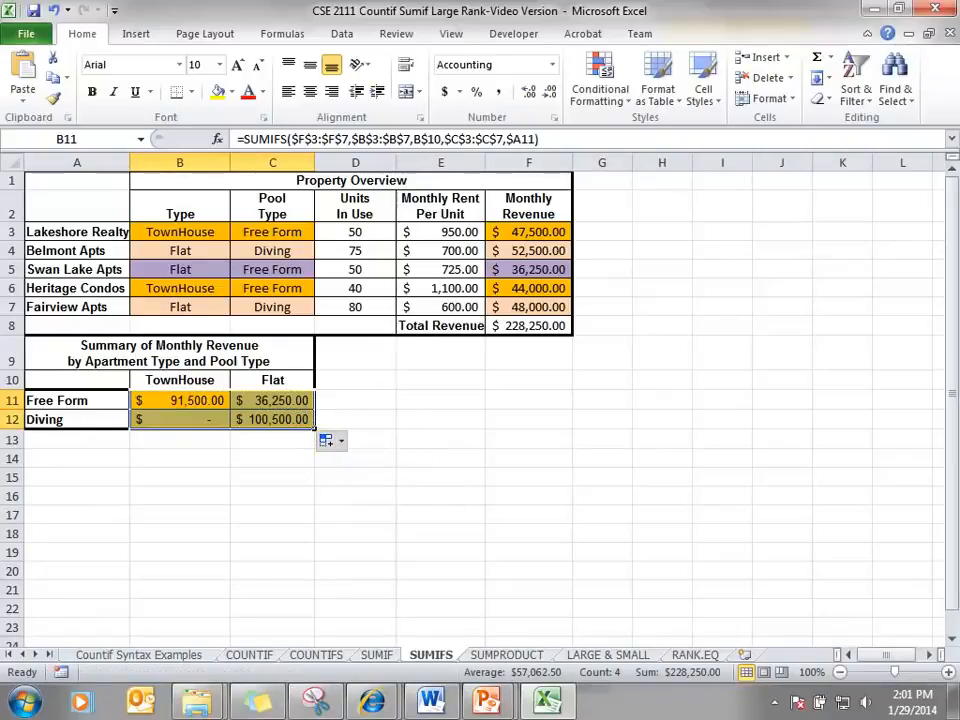
click(334, 440)
click(405, 507)
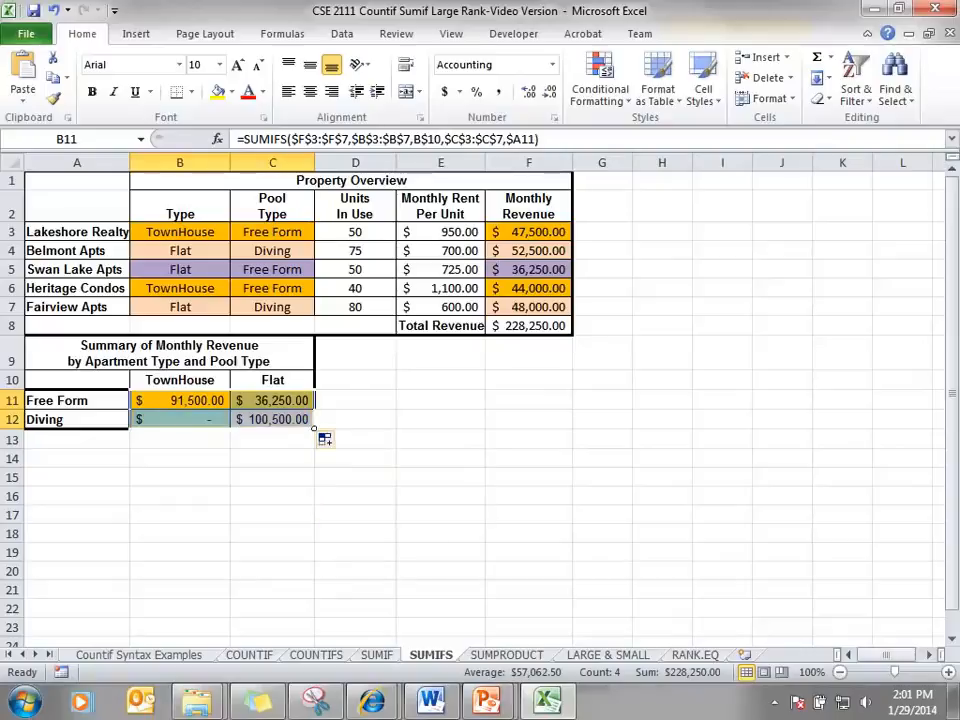
click(528, 533)
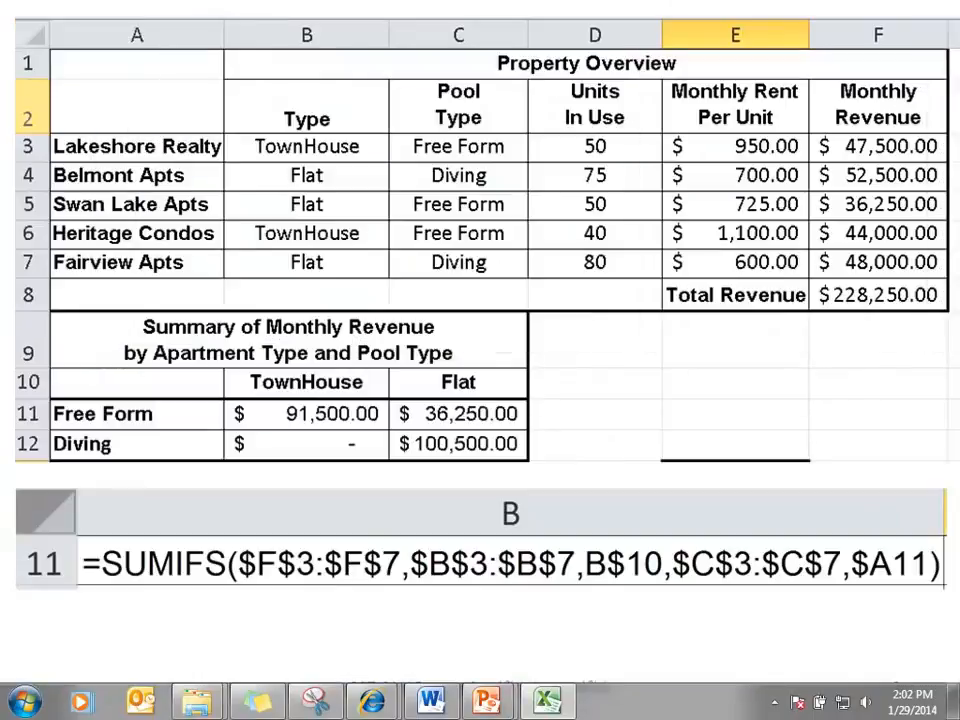
key(Right)
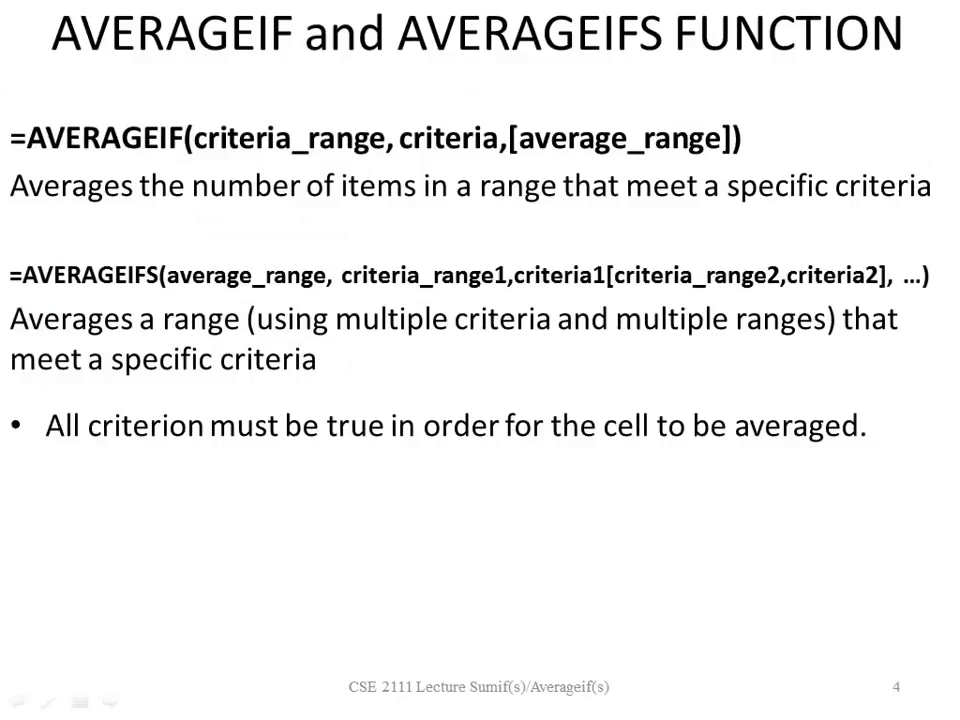